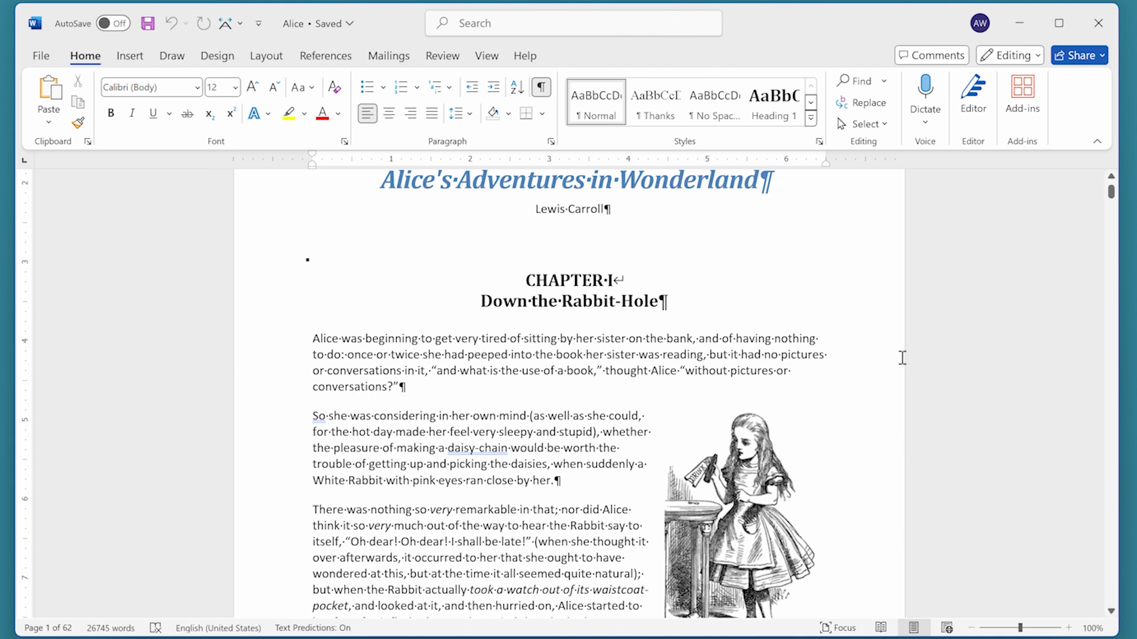
- Scroll down page 1 until footnote 1 and the page footer are visible
{"action": "scroll", "coordinate": [903, 358], "scroll_direction": "down", "scroll_amount": 2}
{"action": "scroll", "coordinate": [902, 358], "scroll_direction": "down", "scroll_amount": 2}
{"action": "scroll", "coordinate": [903, 358], "scroll_direction": "down", "scroll_amount": 2}
{"action": "scroll", "coordinate": [901, 361], "scroll_direction": "down", "scroll_amount": 1}
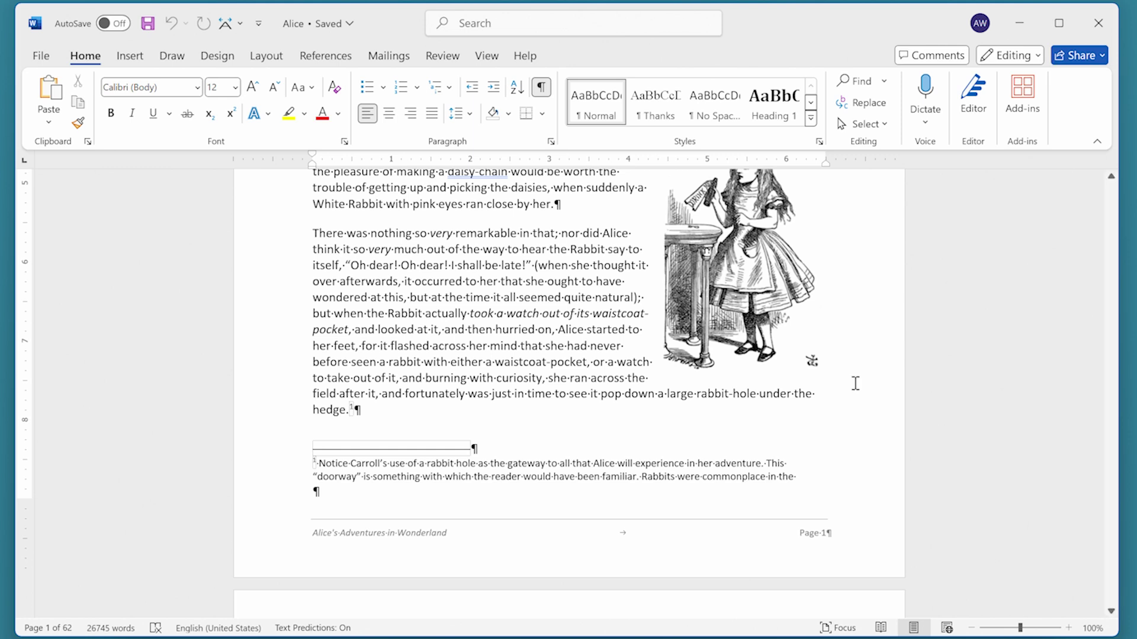
- Switch to Draft view and open the Footnotes pane with its footnote-part list
{"action": "left_click", "coordinate": [487, 57]}
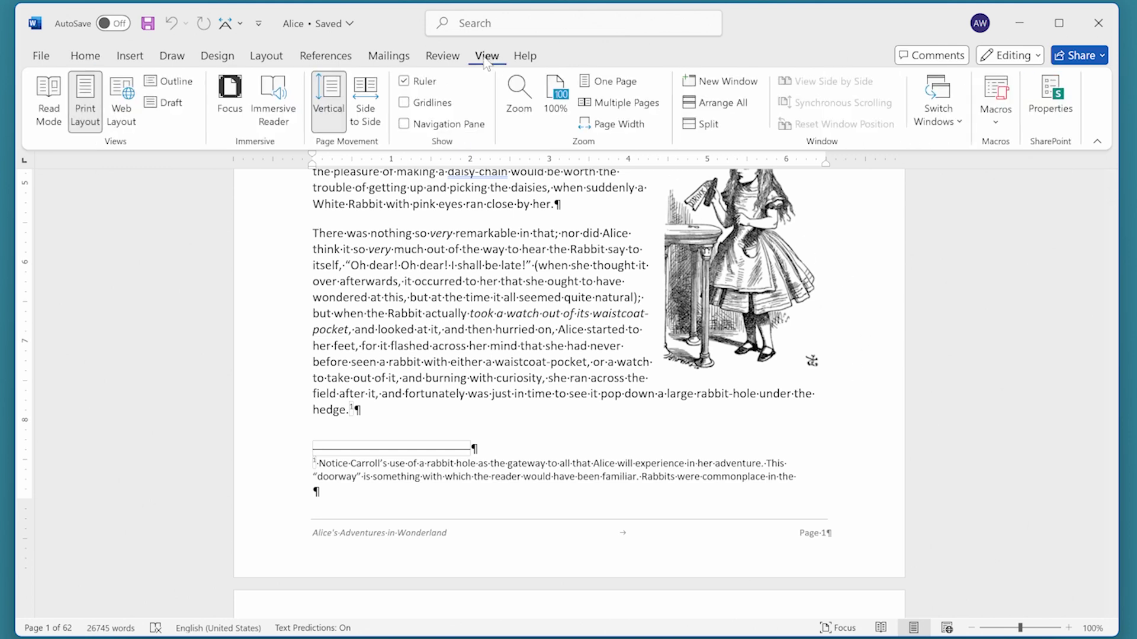
{"action": "left_click", "coordinate": [166, 104]}
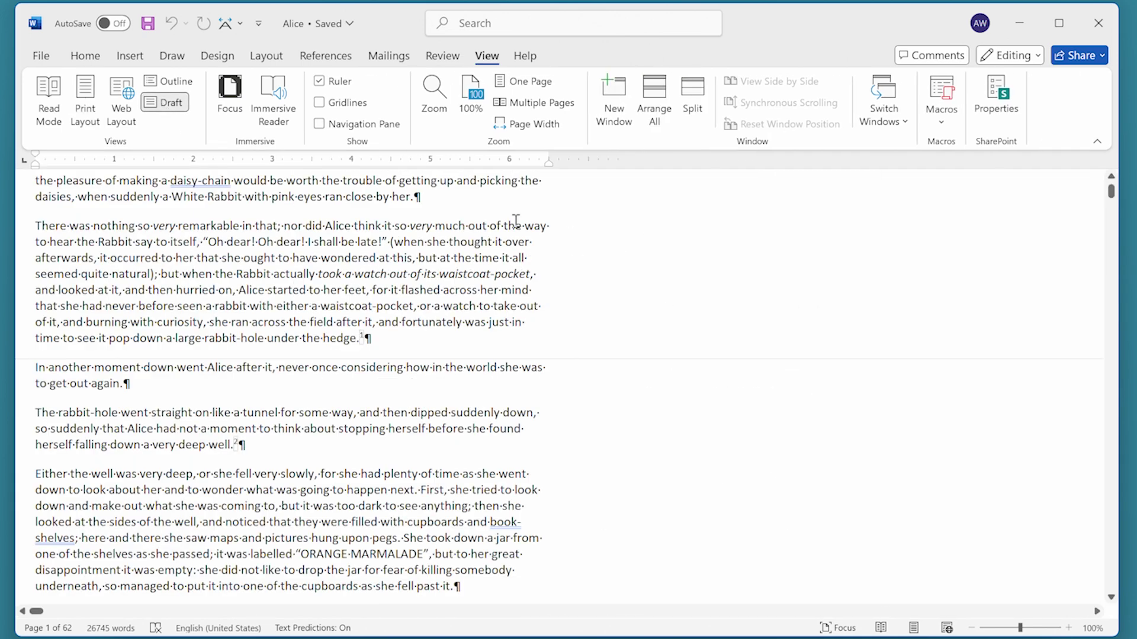
{"action": "left_click", "coordinate": [327, 59]}
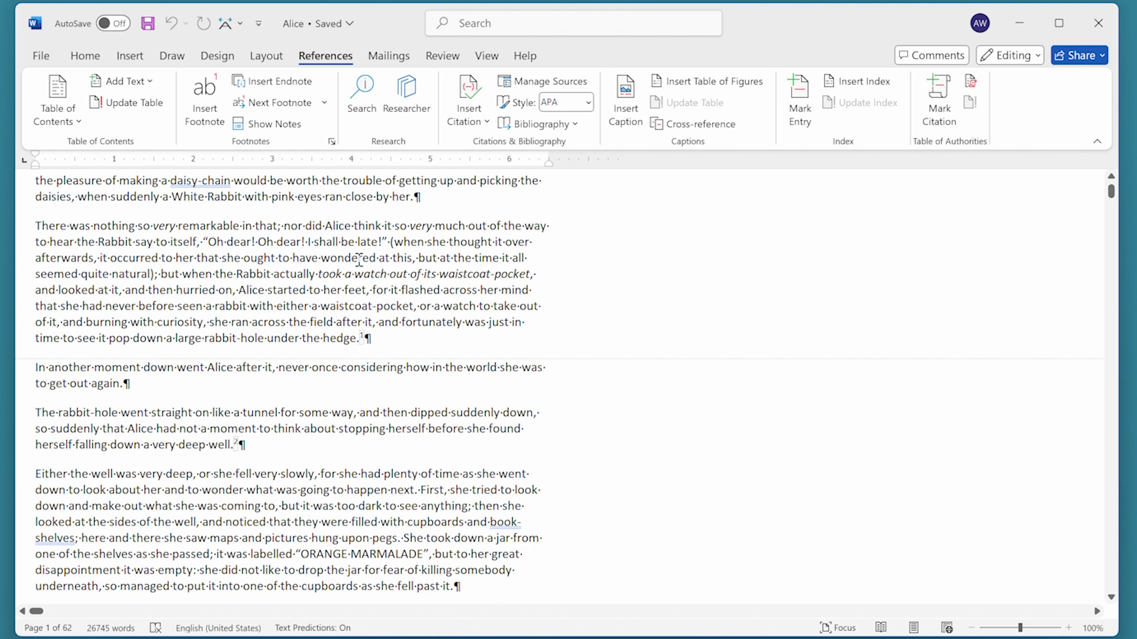
{"action": "left_click", "coordinate": [302, 123]}
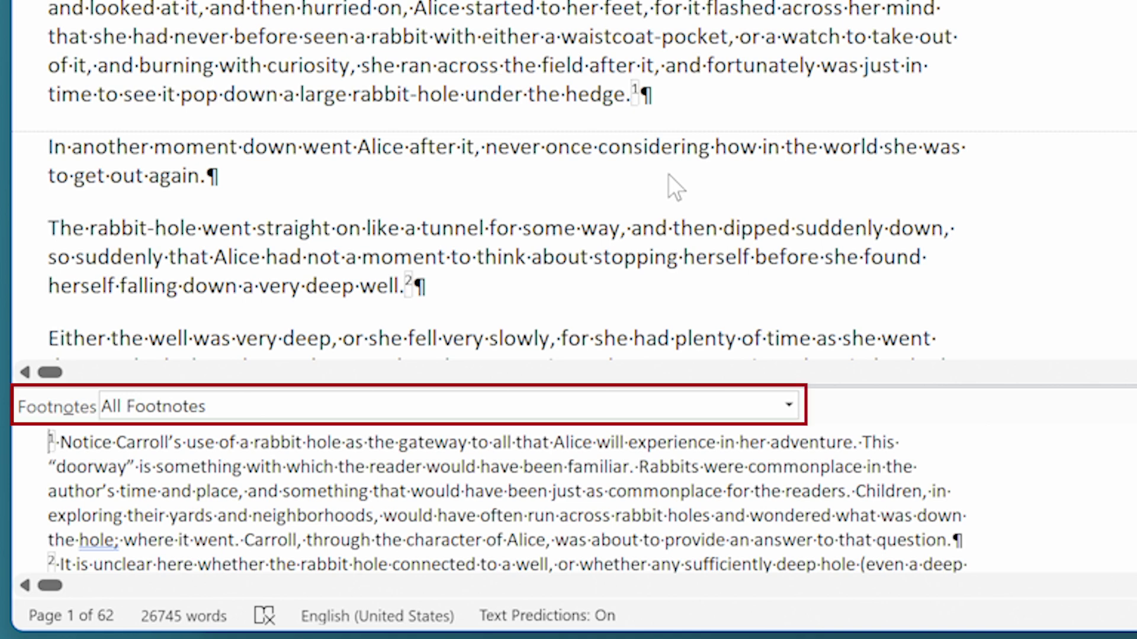
{"action": "left_click", "coordinate": [789, 405]}
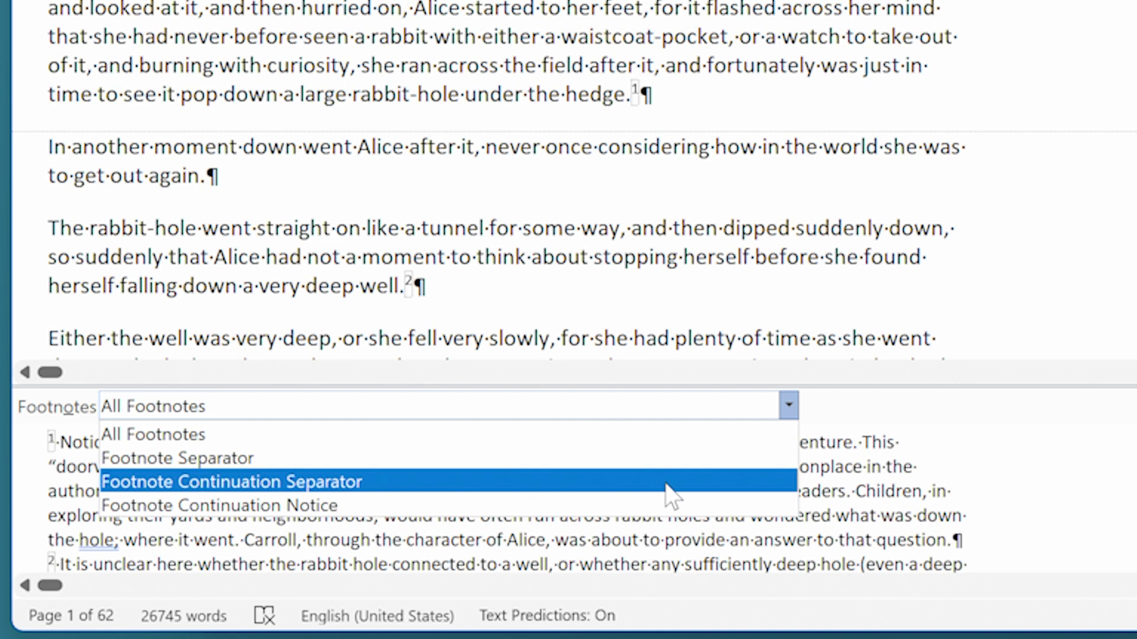
- Set the footnote continuation notice to '===[see next page]===' in bold italic
{"action": "left_click", "coordinate": [314, 511]}
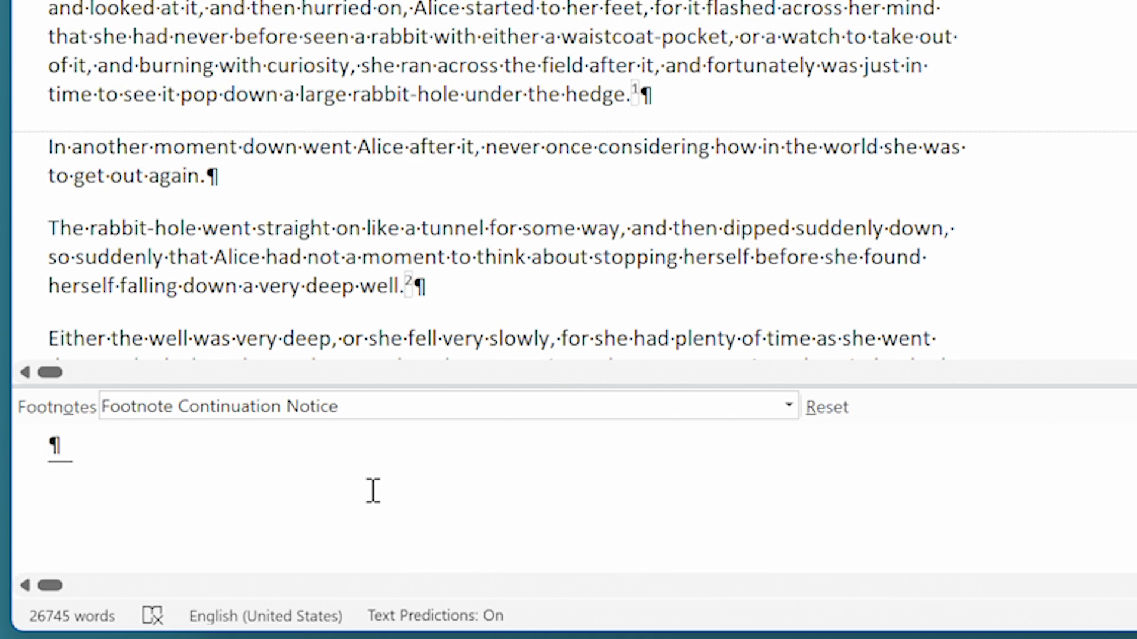
{"action": "type", "text": "===[see next pag"}
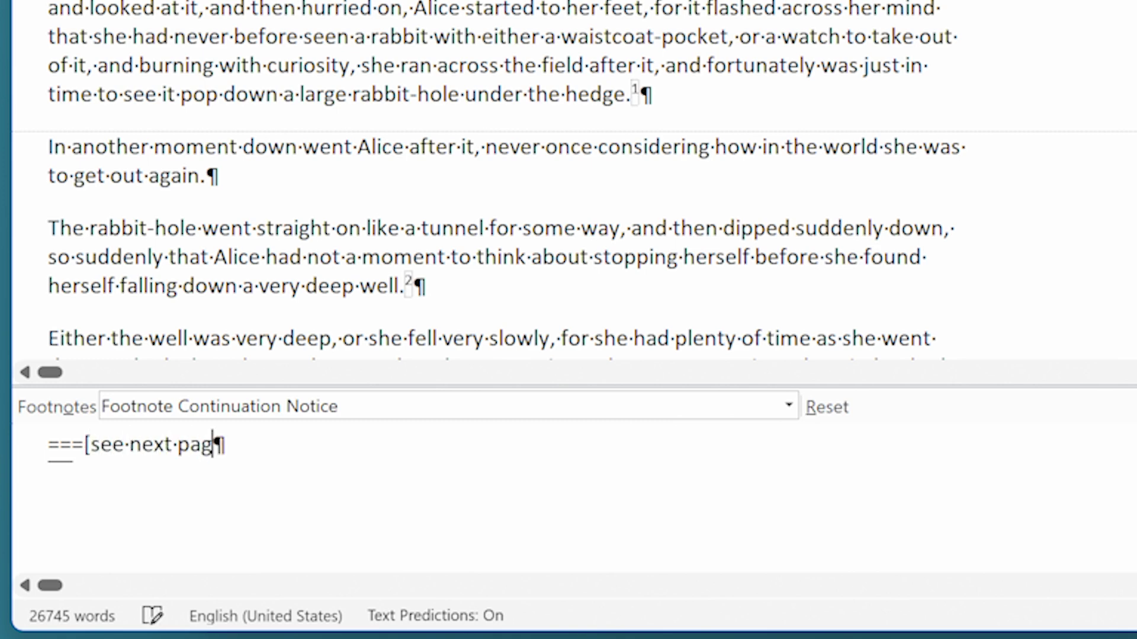
{"action": "type", "text": "e]==="}
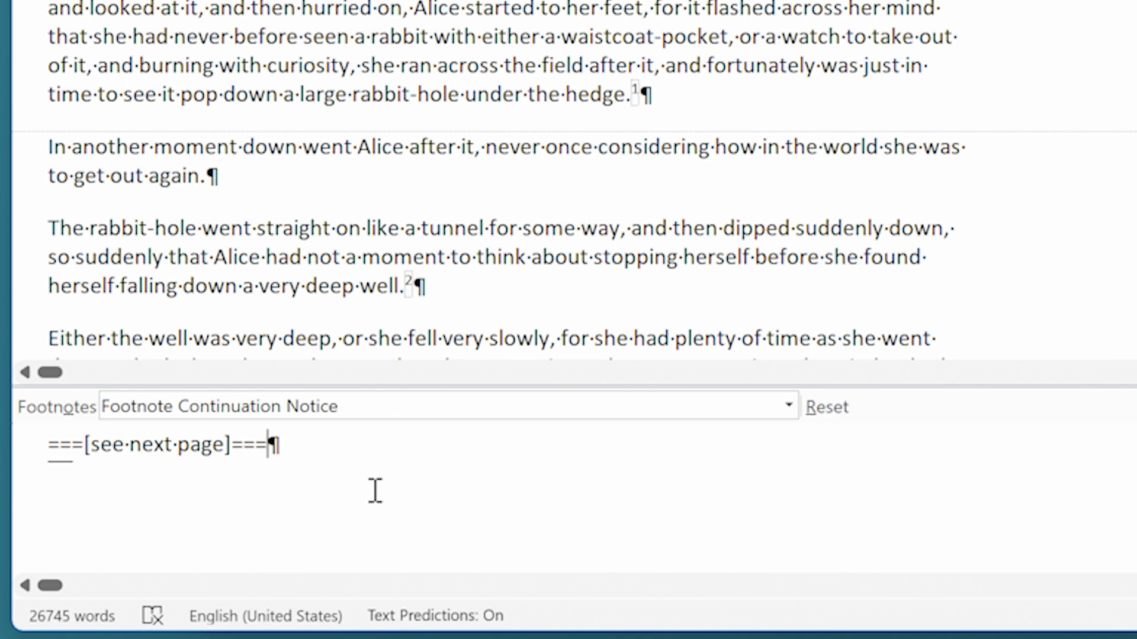
{"action": "key", "text": "ctrl+a"}
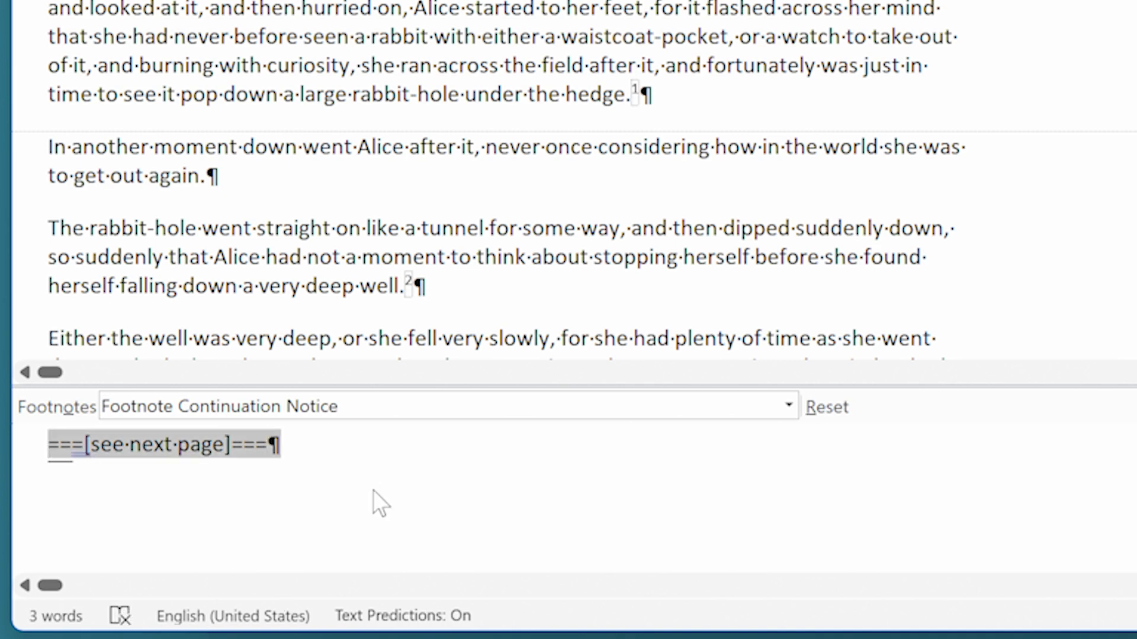
{"action": "key", "text": "ctrl+b"}
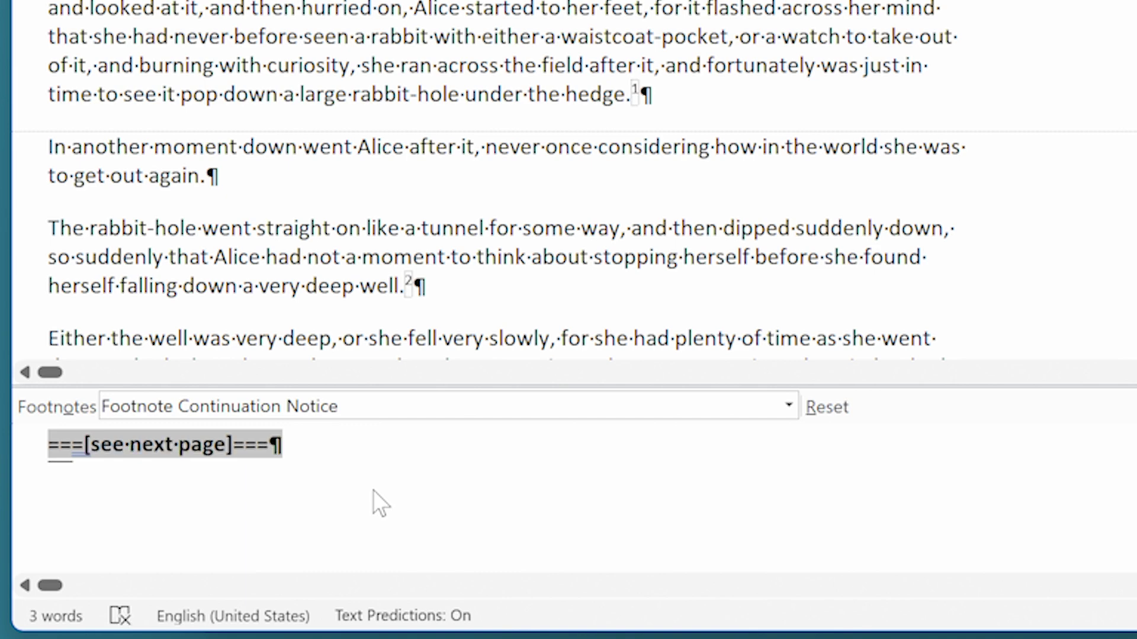
{"action": "key", "text": "ctrl+i"}
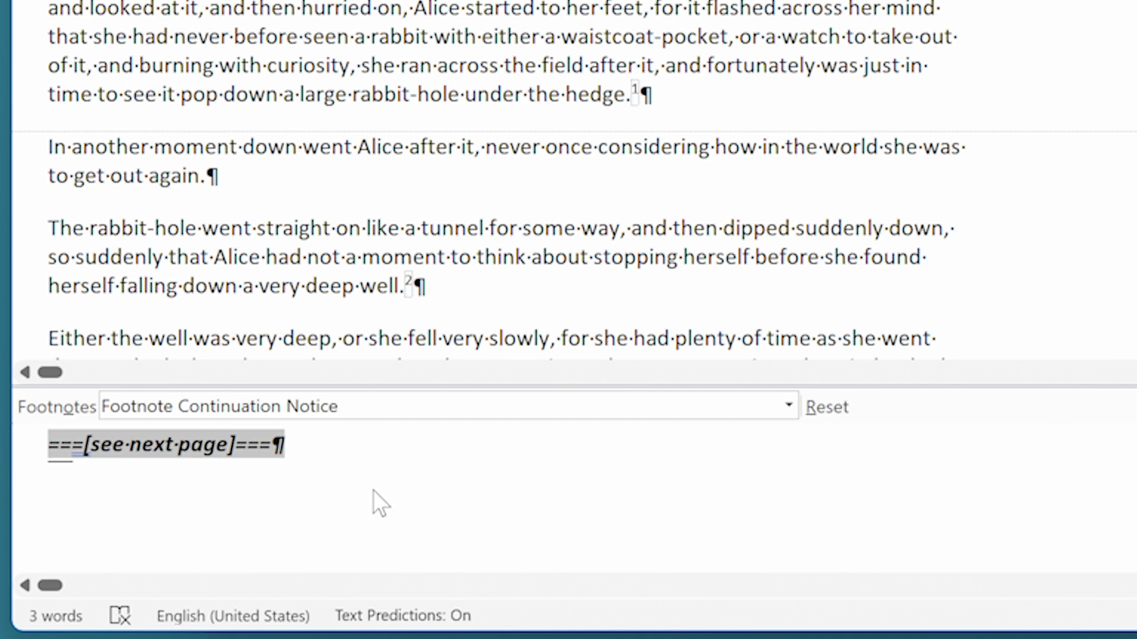
- Add a 'from previous page' line below the footnote continuation separator line
{"action": "left_click", "coordinate": [789, 406]}
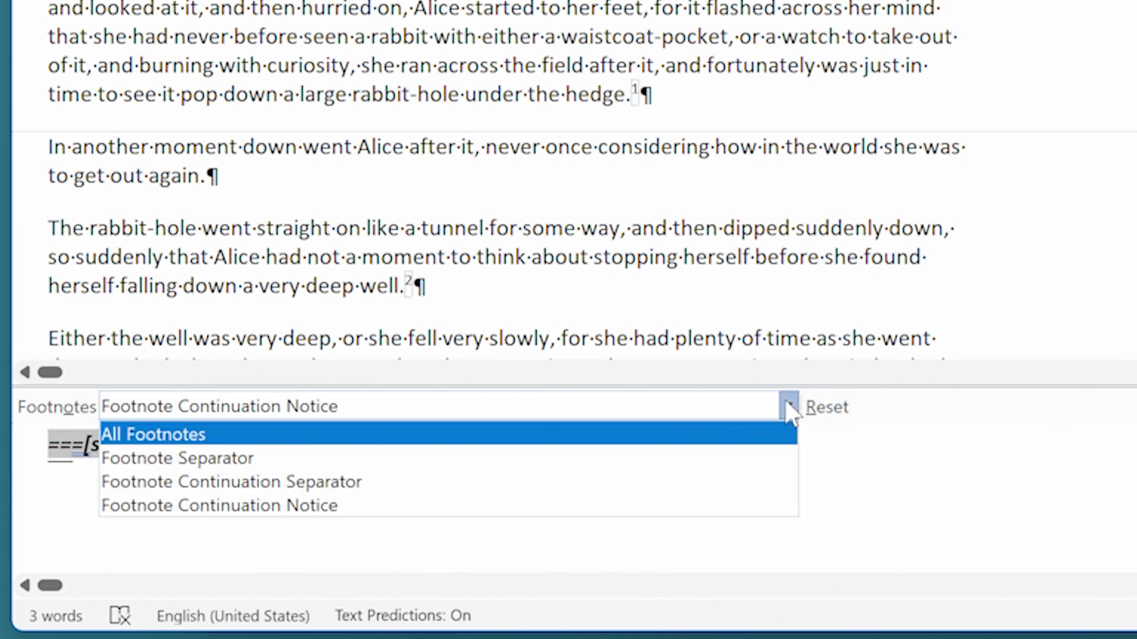
{"action": "left_click", "coordinate": [336, 481]}
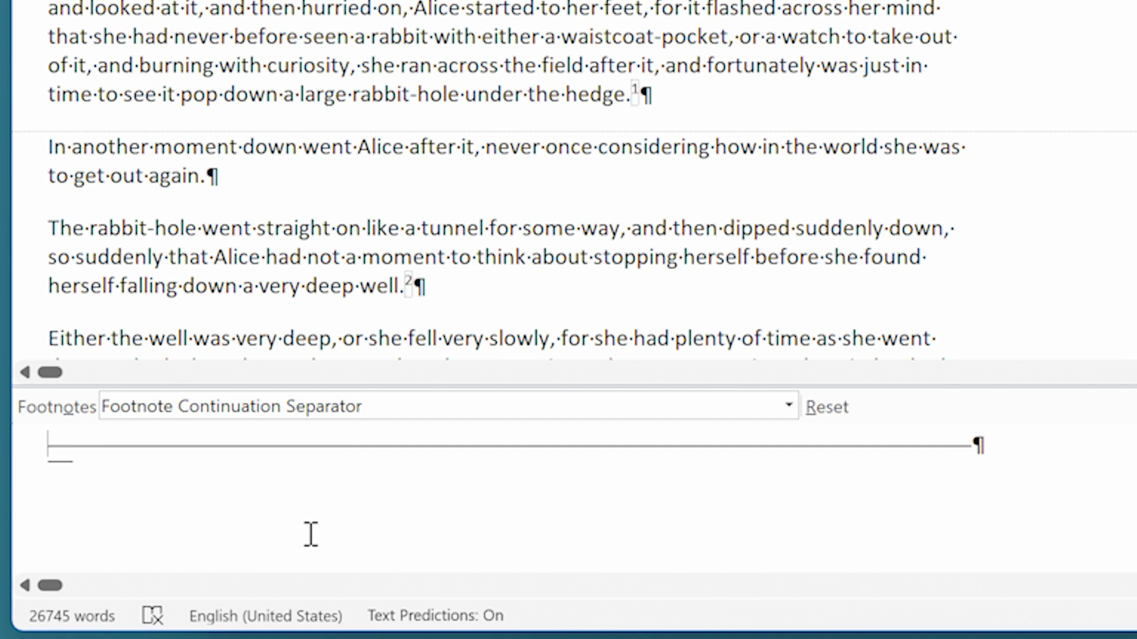
{"action": "key", "text": "End"}
{"action": "key", "text": "Return"}
{"action": "type", "text": "From "}
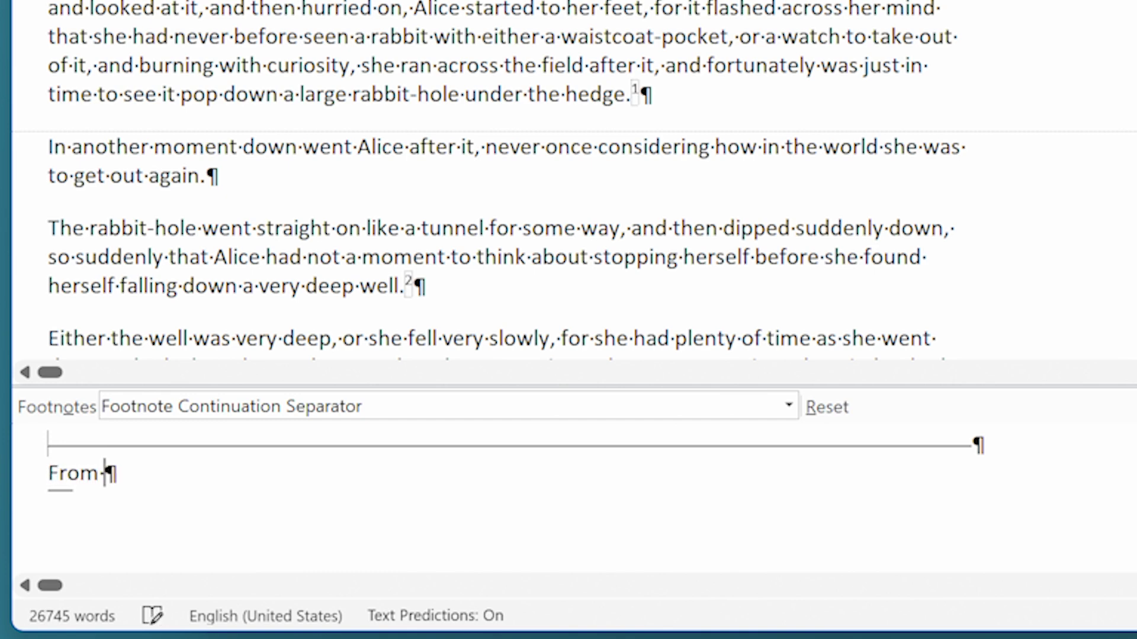
{"action": "type", "text": "previou"}
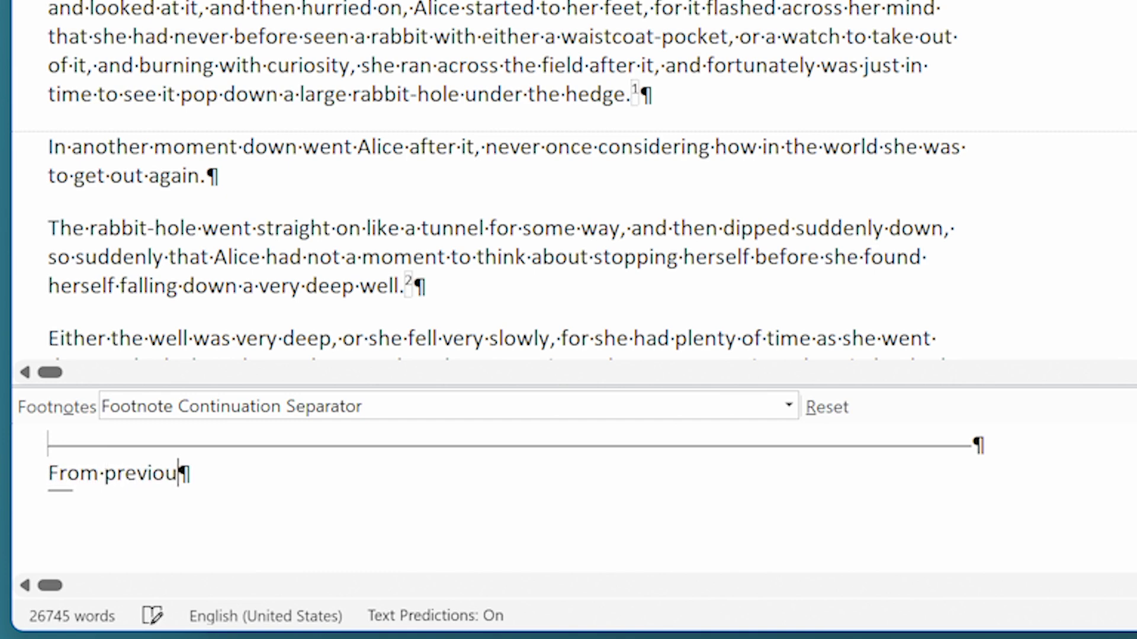
{"action": "type", "text": "s page"}
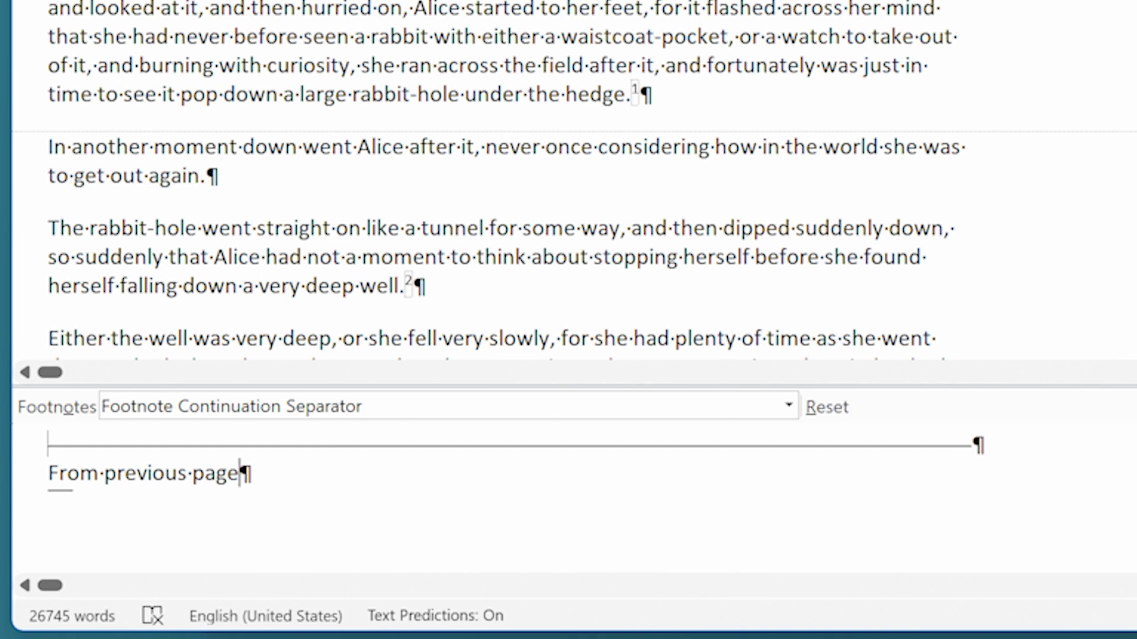
{"action": "key", "text": "Return"}
{"action": "key", "text": "Up"}
{"action": "key", "text": "shift+Right"}
{"action": "type", "text": "f"}
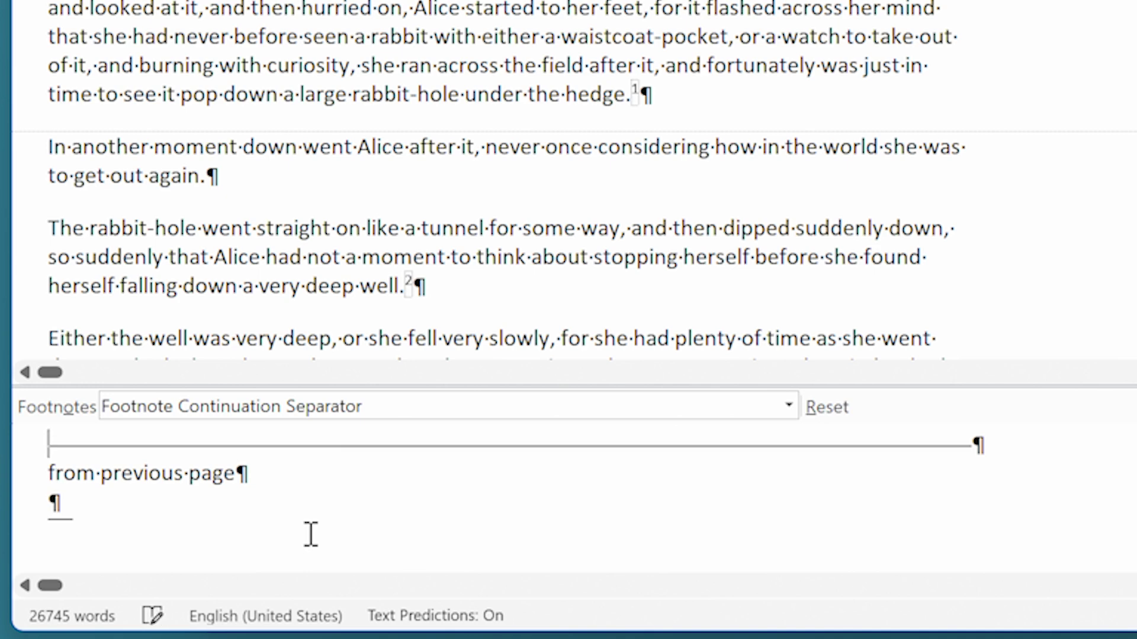
- Paste a copy of the separator line below and italicize 'from previous page'
{"action": "key", "text": "shift+Up"}
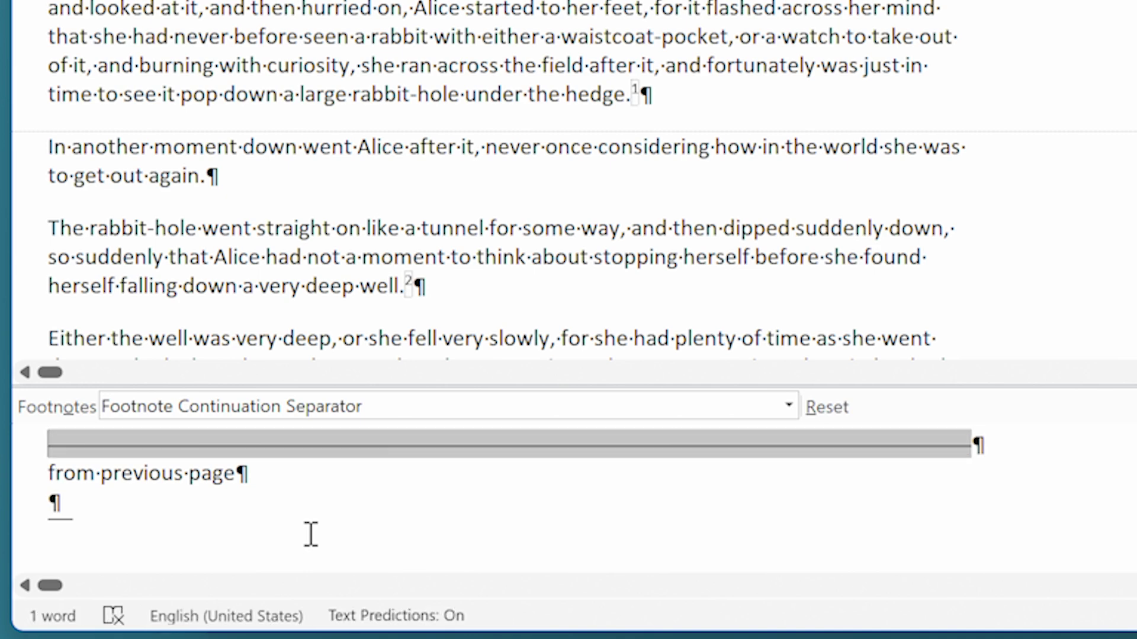
{"action": "key", "text": "ctrl+c"}
{"action": "key", "text": "Down"}
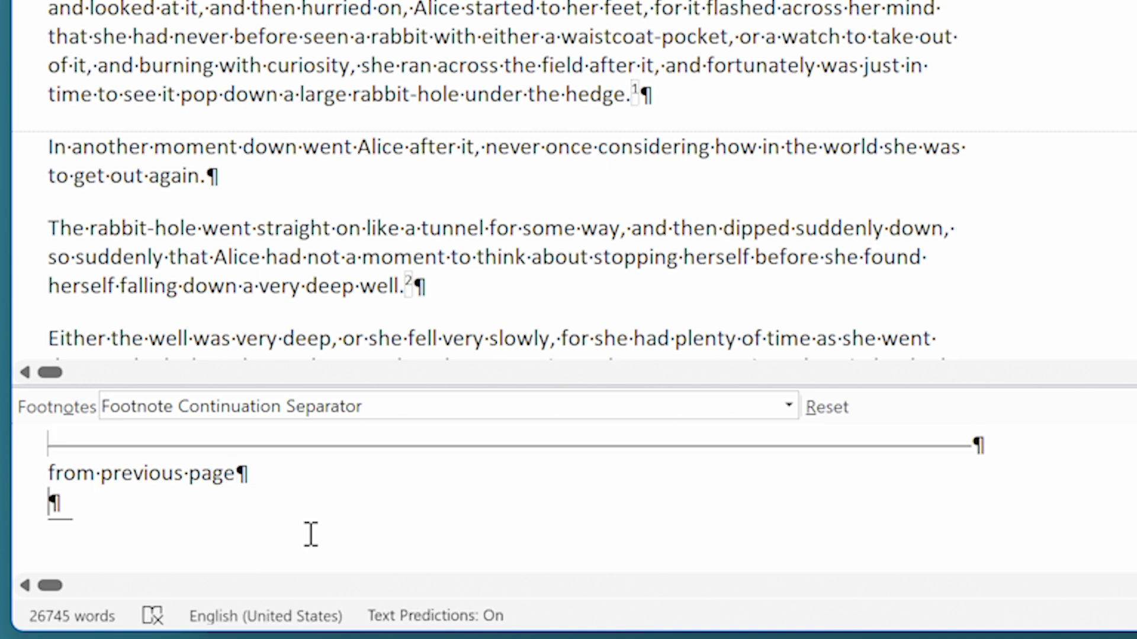
{"action": "key", "text": "ctrl+v"}
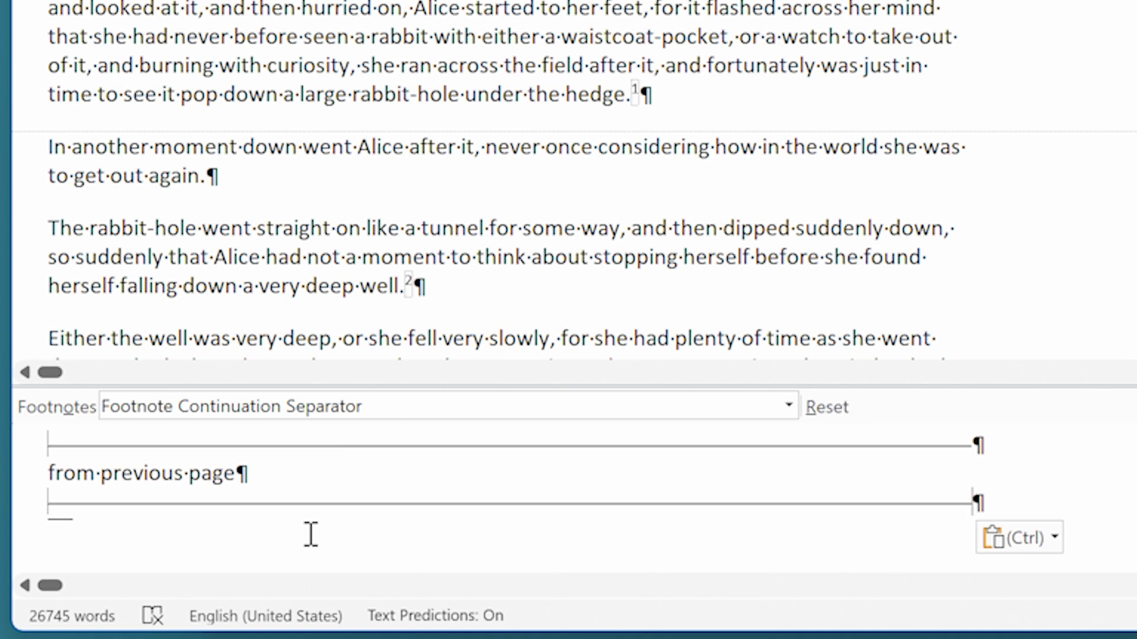
{"action": "key", "text": "shift+Right"}
{"action": "key", "text": "Home"}
{"action": "key", "text": "shift+Down"}
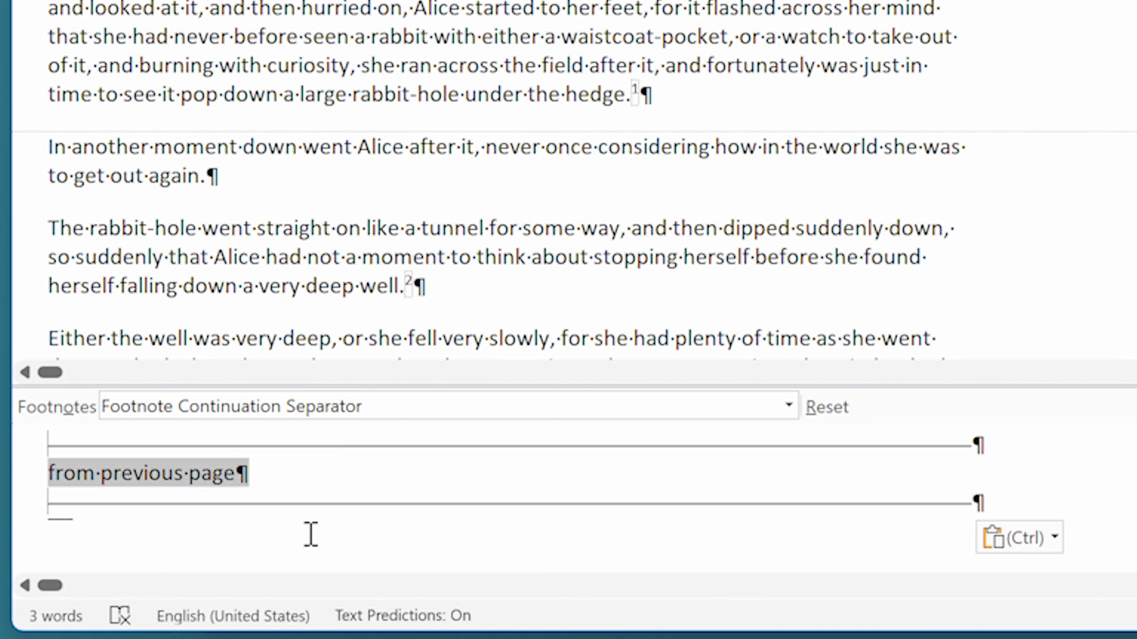
{"action": "key", "text": "ctrl+i"}
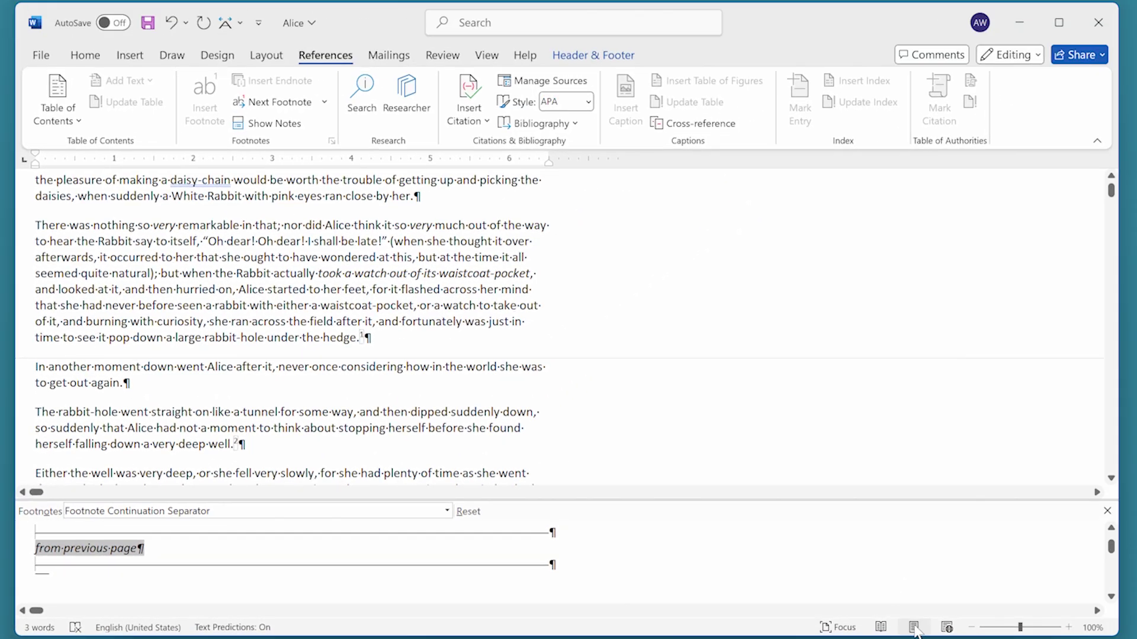
- Return to Print Layout and scroll through pages 1 and 2 to check the footnotes
{"action": "left_click", "coordinate": [914, 627]}
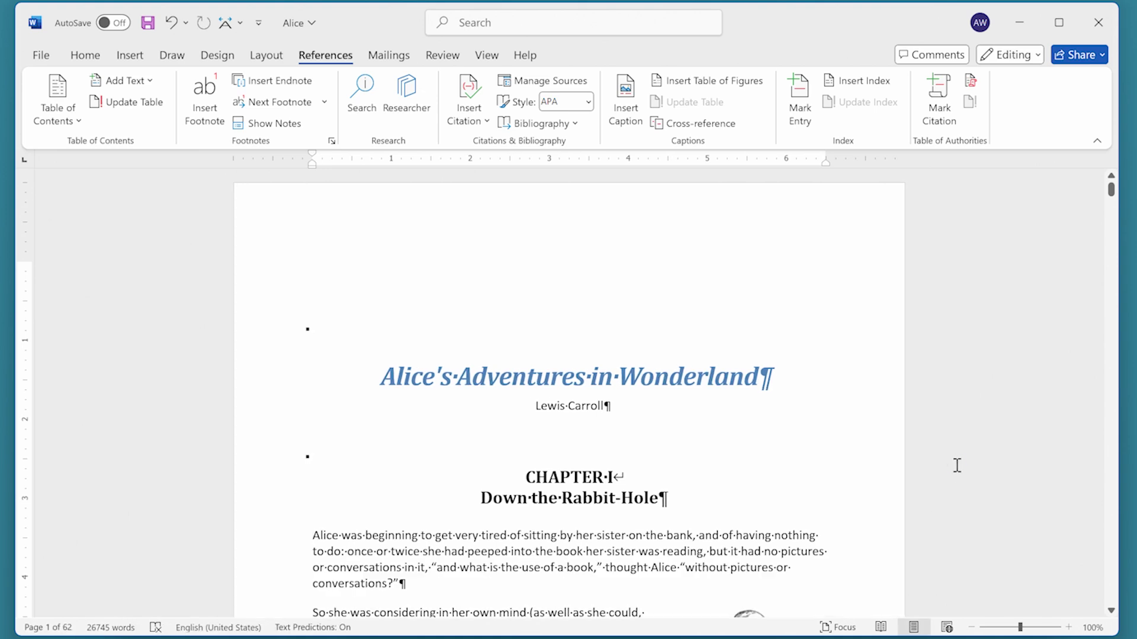
{"action": "scroll", "coordinate": [958, 466], "scroll_direction": "down", "scroll_amount": 3}
{"action": "scroll", "coordinate": [957, 462], "scroll_direction": "down", "scroll_amount": 1}
{"action": "scroll", "coordinate": [958, 451], "scroll_direction": "down", "scroll_amount": 3}
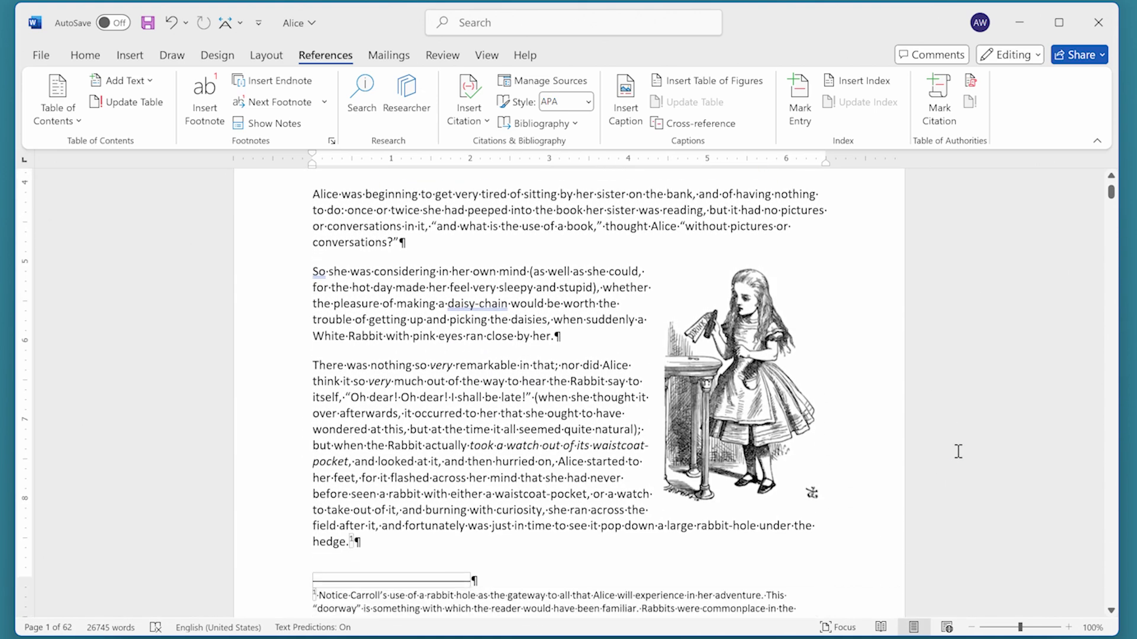
{"action": "scroll", "coordinate": [958, 451], "scroll_direction": "down", "scroll_amount": 2}
{"action": "scroll", "coordinate": [958, 448], "scroll_direction": "down", "scroll_amount": 1}
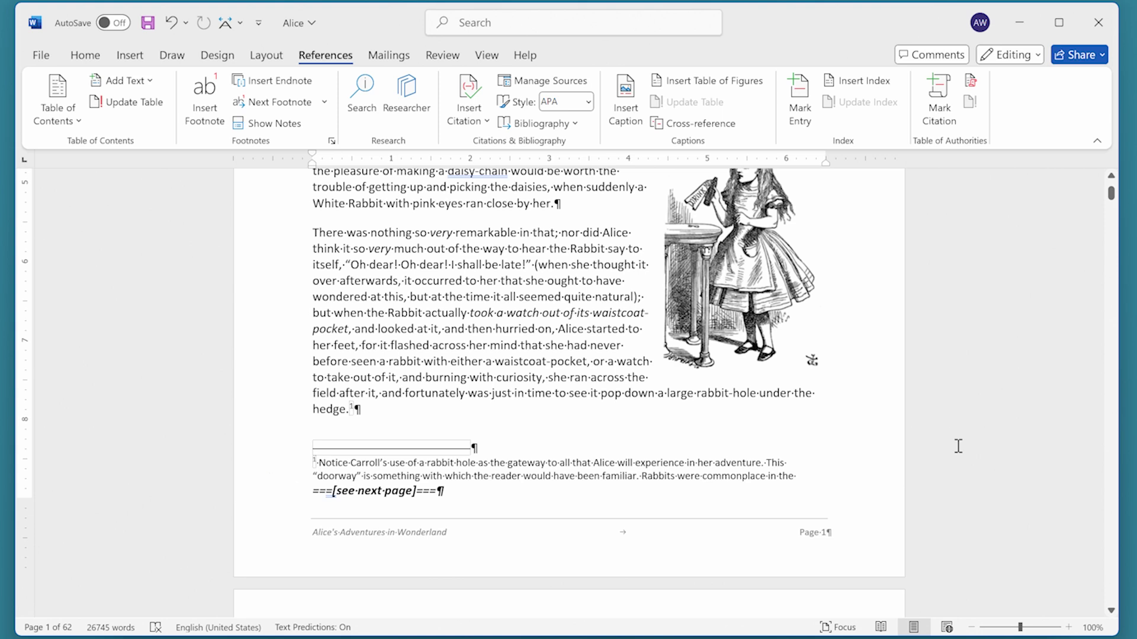
{"action": "scroll", "coordinate": [958, 446], "scroll_direction": "down", "scroll_amount": 3}
{"action": "scroll", "coordinate": [962, 441], "scroll_direction": "down", "scroll_amount": 1}
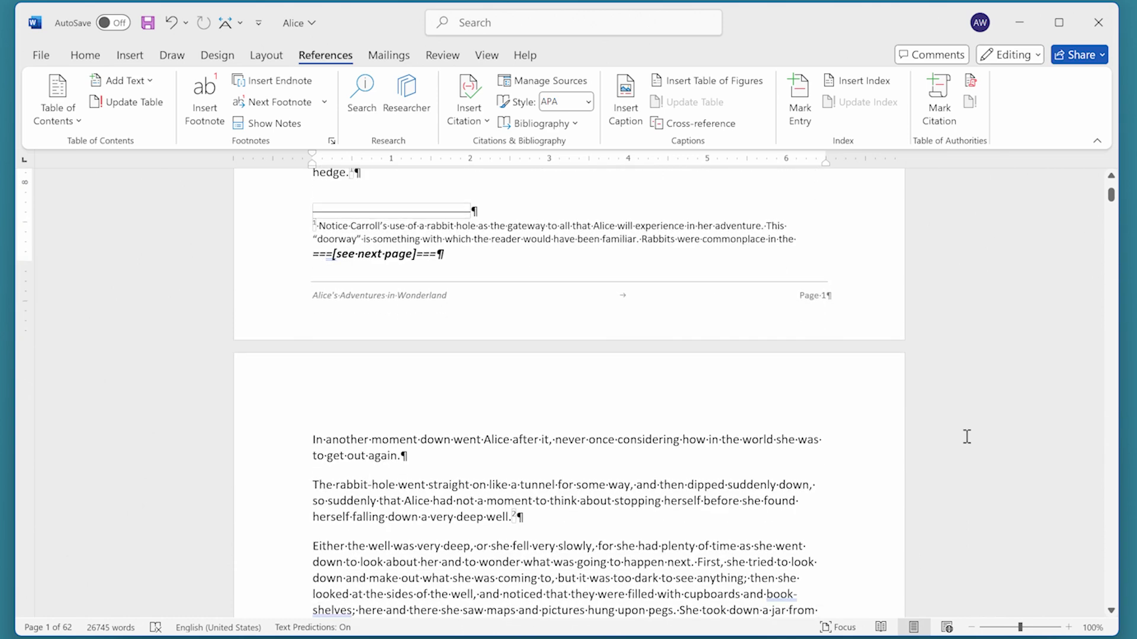
{"action": "scroll", "coordinate": [965, 438], "scroll_direction": "down", "scroll_amount": 3}
{"action": "scroll", "coordinate": [967, 437], "scroll_direction": "down", "scroll_amount": 1}
{"action": "scroll", "coordinate": [968, 436], "scroll_direction": "down", "scroll_amount": 1}
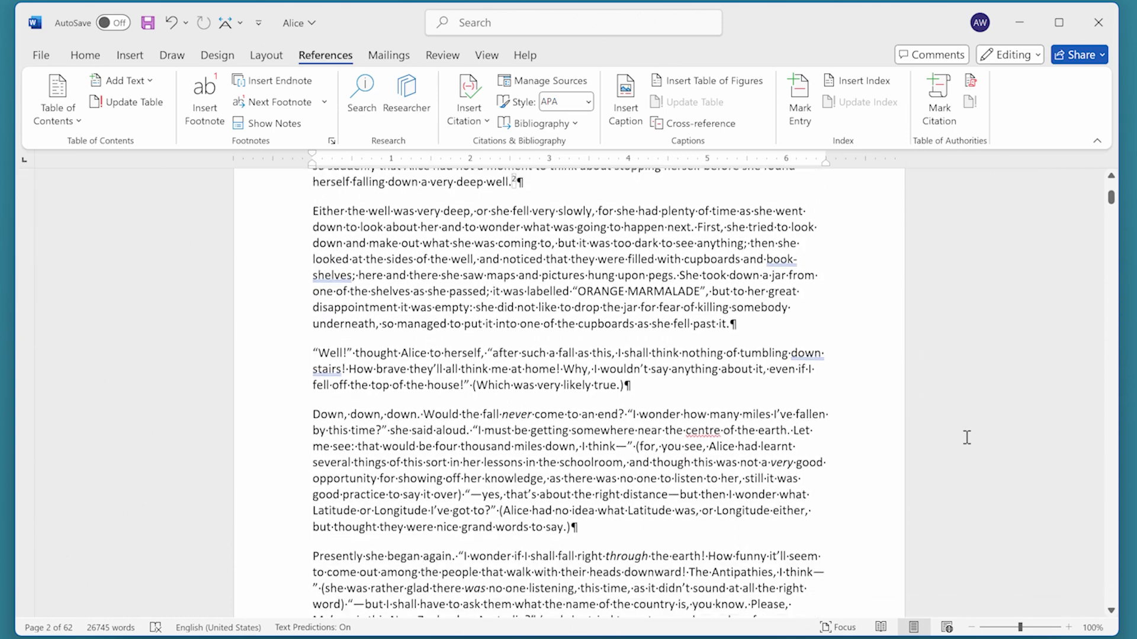
{"action": "scroll", "coordinate": [971, 435], "scroll_direction": "down", "scroll_amount": 2}
{"action": "scroll", "coordinate": [974, 434], "scroll_direction": "down", "scroll_amount": 1}
{"action": "scroll", "coordinate": [976, 432], "scroll_direction": "down", "scroll_amount": 1}
{"action": "scroll", "coordinate": [983, 429], "scroll_direction": "down", "scroll_amount": 1}
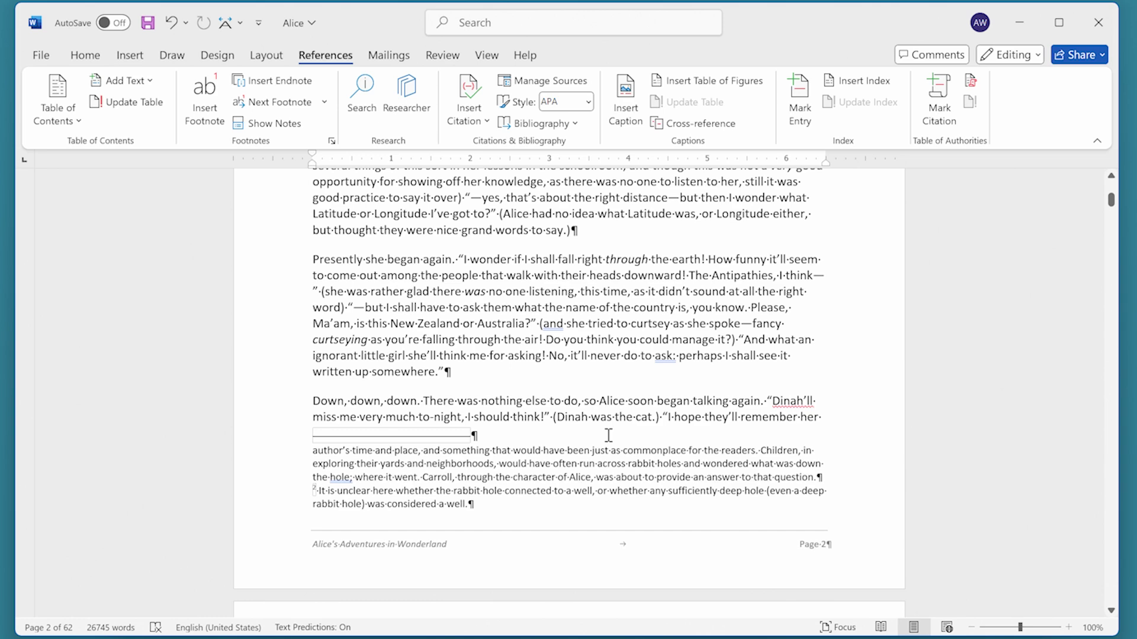
- Save the Alice document to the Desktop as a Word 97-2003 Document
{"action": "key", "text": "F12"}
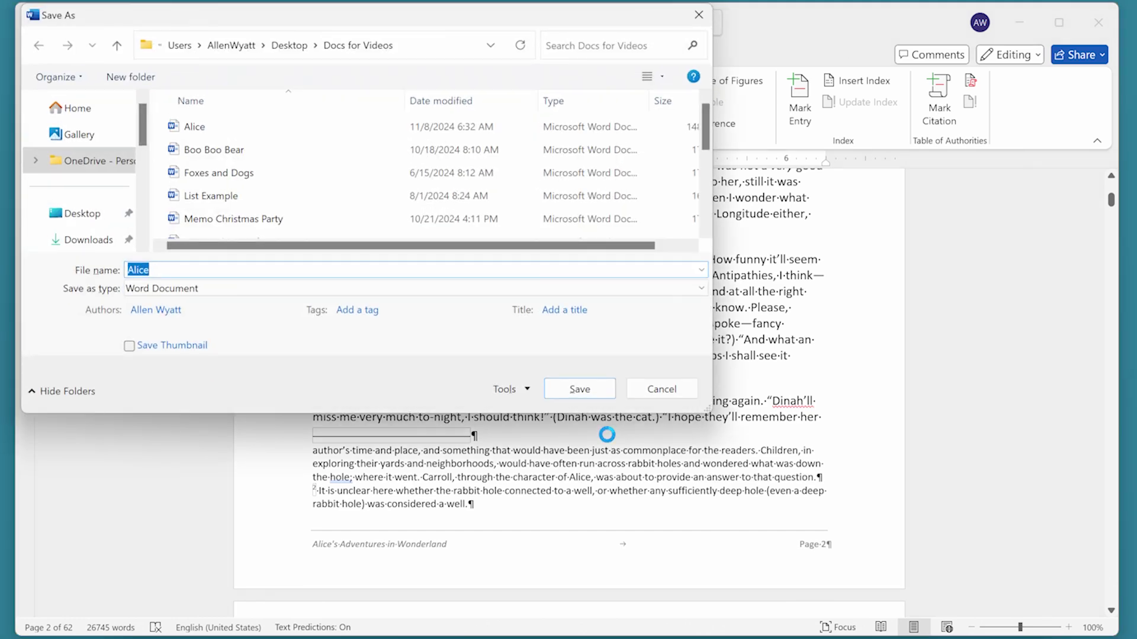
{"action": "left_click", "coordinate": [702, 289]}
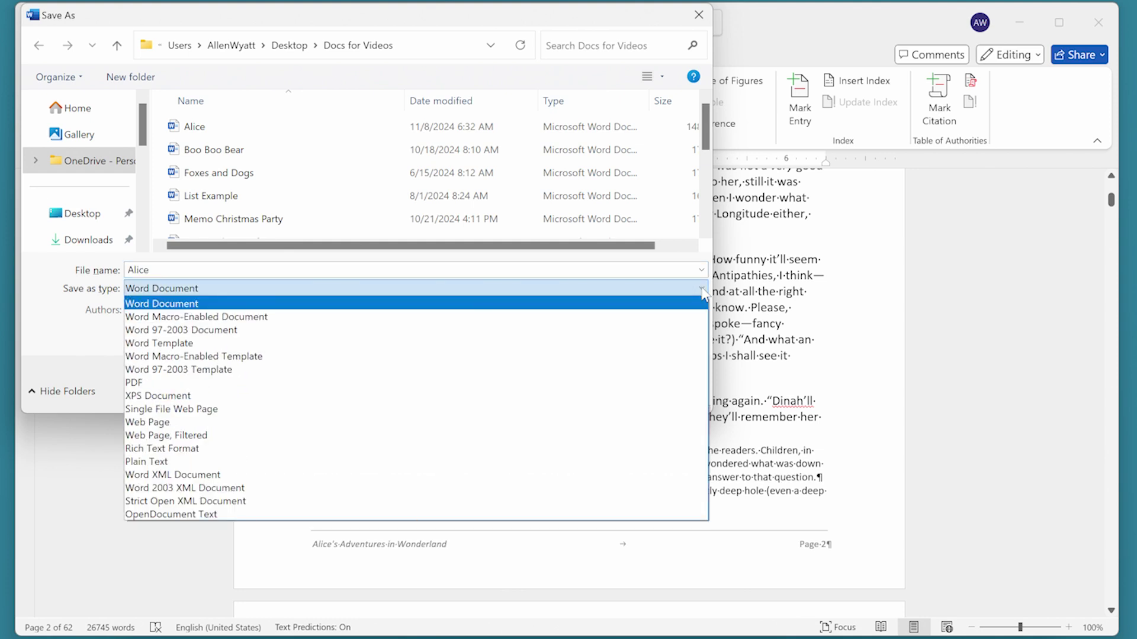
{"action": "left_click", "coordinate": [203, 336]}
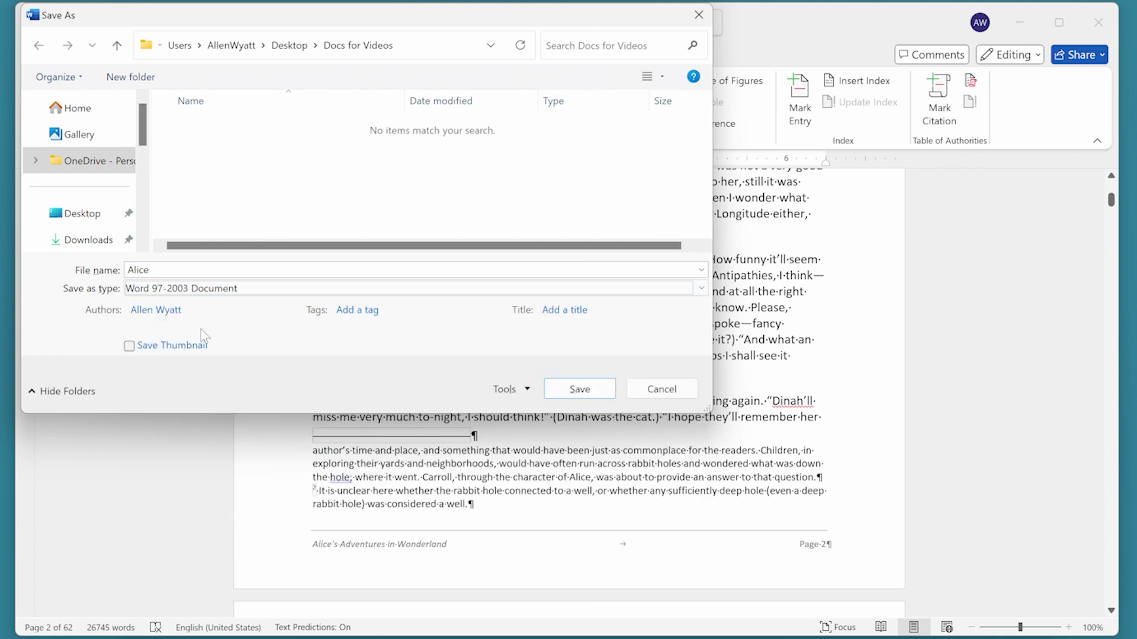
{"action": "left_click", "coordinate": [83, 216]}
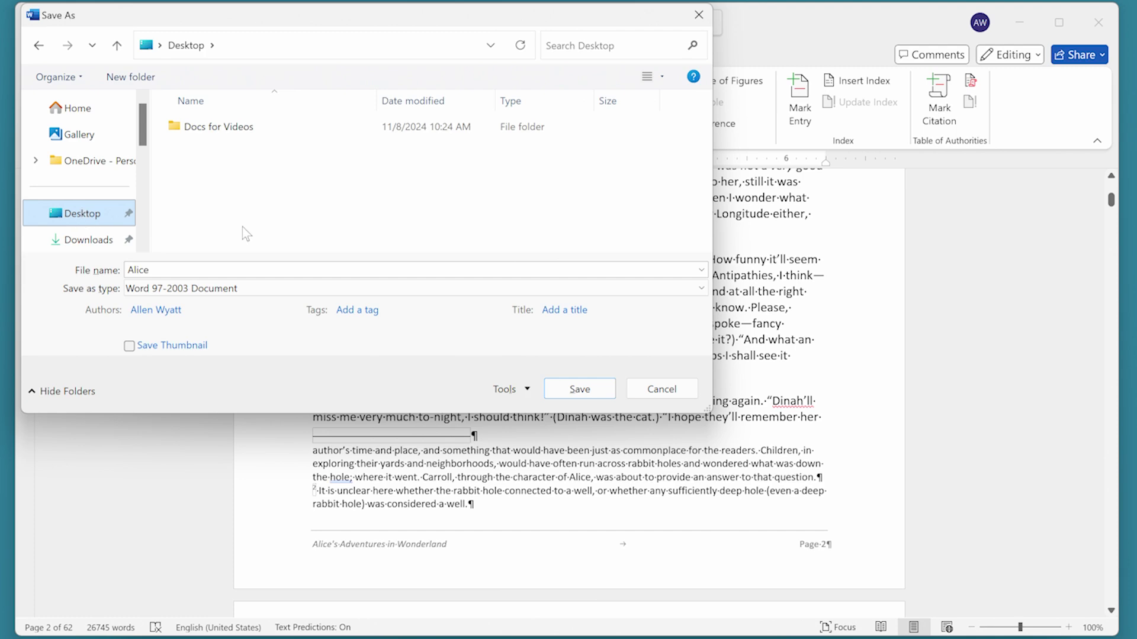
{"action": "left_click", "coordinate": [580, 390]}
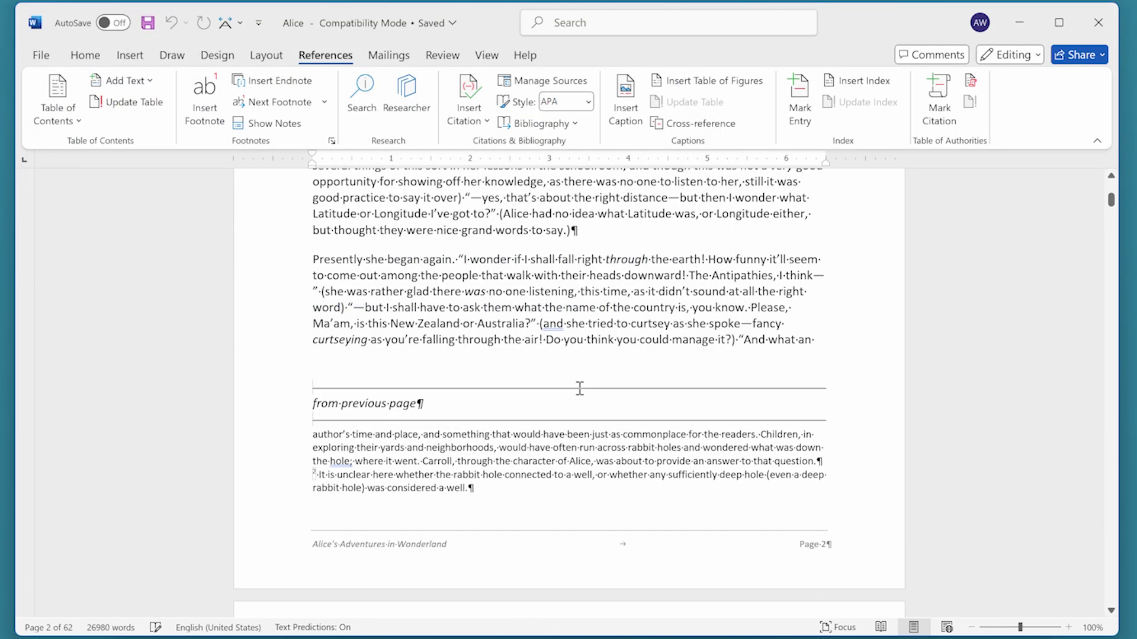